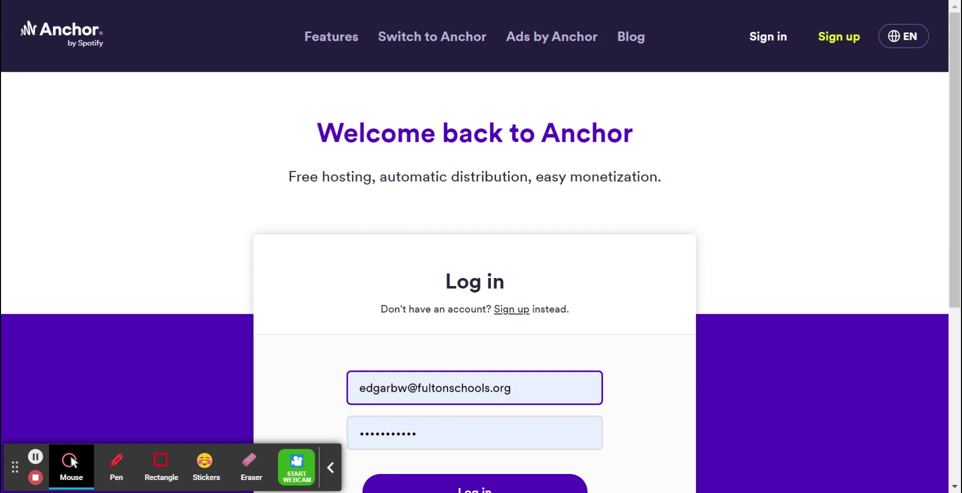
Log in to the podcast account with the already filled-in email and password
{"action": "scroll", "coordinate": [361, 67], "scroll_direction": "down", "scroll_amount": 3}
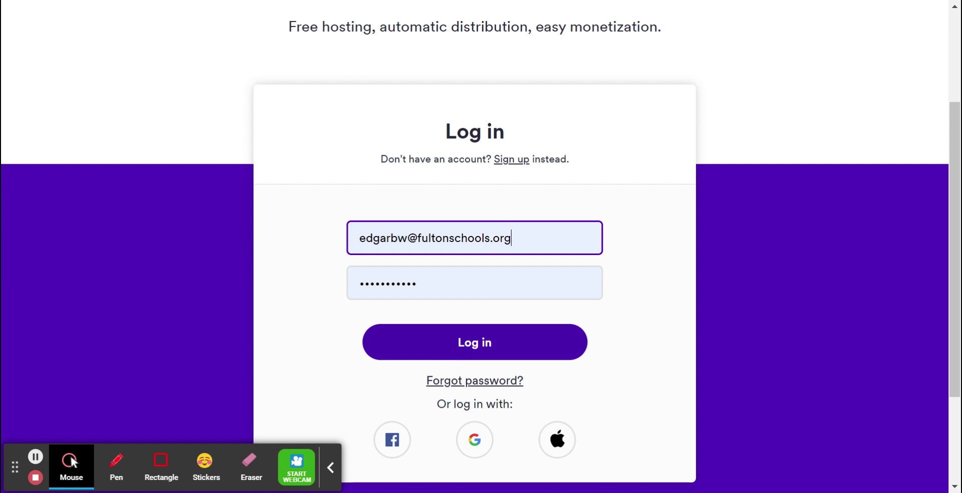
{"action": "left_click", "coordinate": [445, 345]}
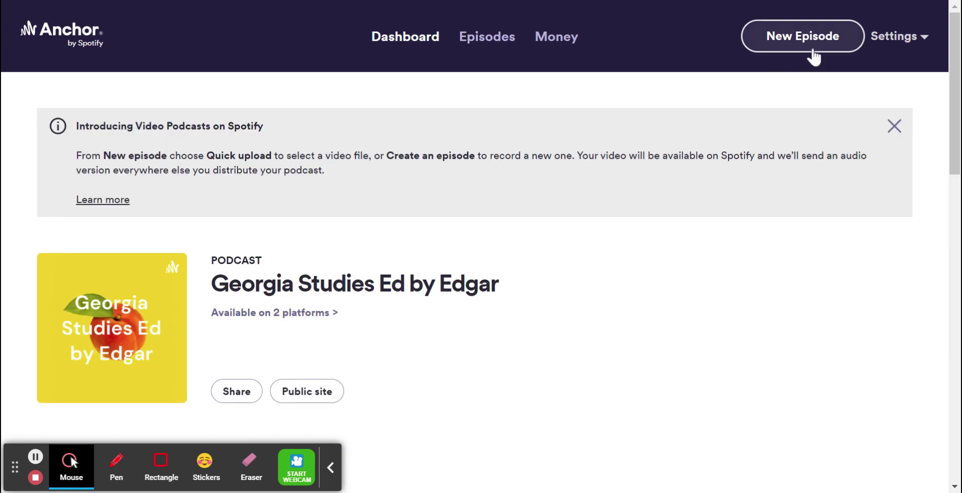
Create a new episode from scratch and browse the computer for an audio file to upload
{"action": "left_click", "coordinate": [812, 52]}
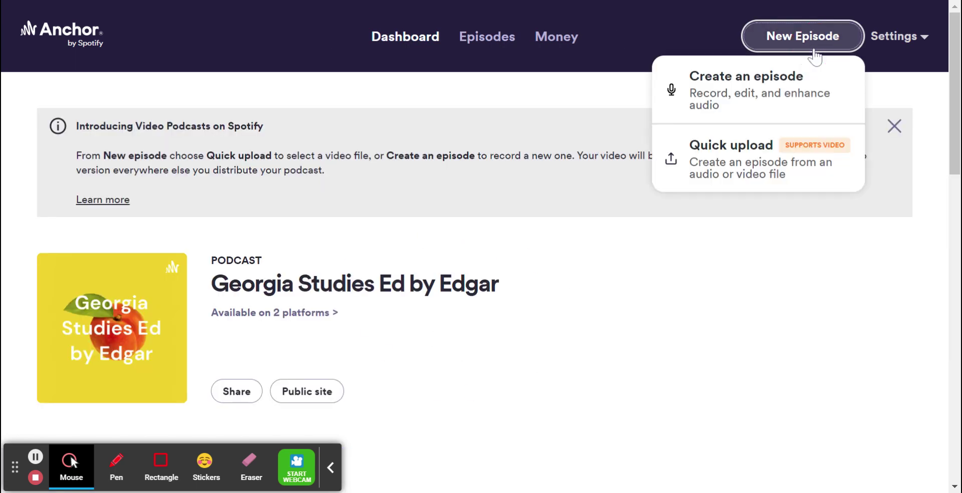
{"action": "left_click", "coordinate": [730, 112]}
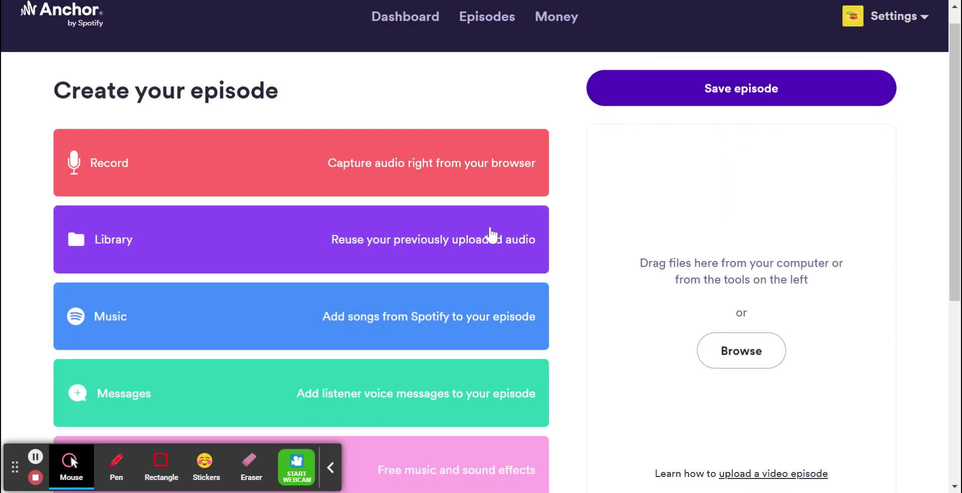
{"action": "scroll", "coordinate": [328, 92], "scroll_direction": "down", "scroll_amount": 3}
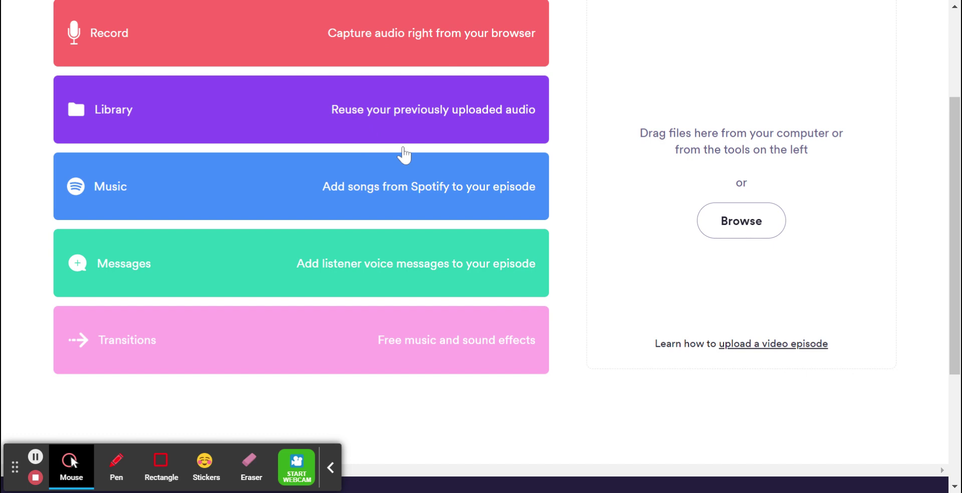
{"action": "left_click", "coordinate": [753, 224]}
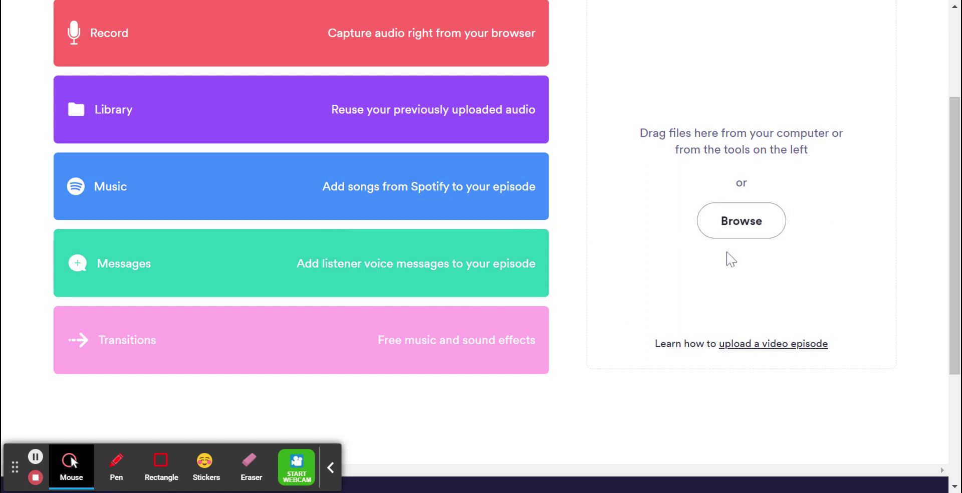
{"action": "scroll", "coordinate": [723, 257], "scroll_direction": "up", "scroll_amount": 2}
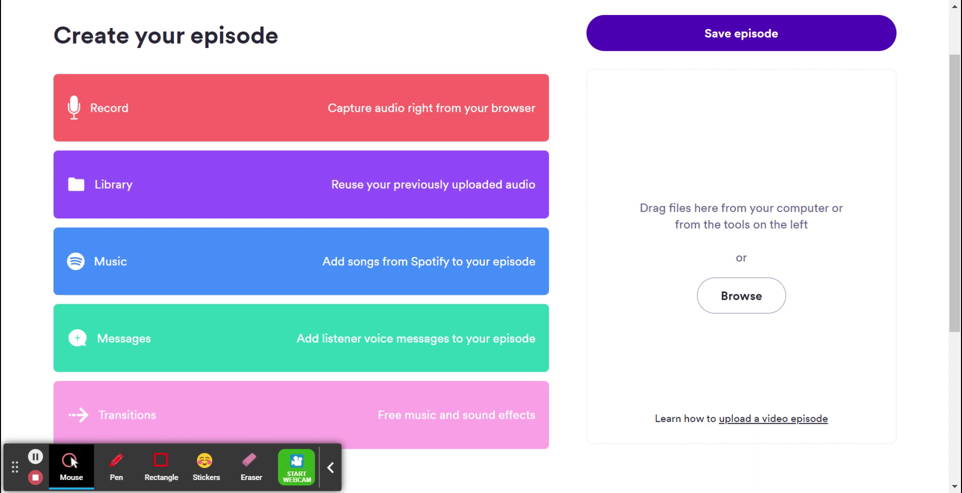
{"action": "scroll", "coordinate": [640, 172], "scroll_direction": "up", "scroll_amount": 2}
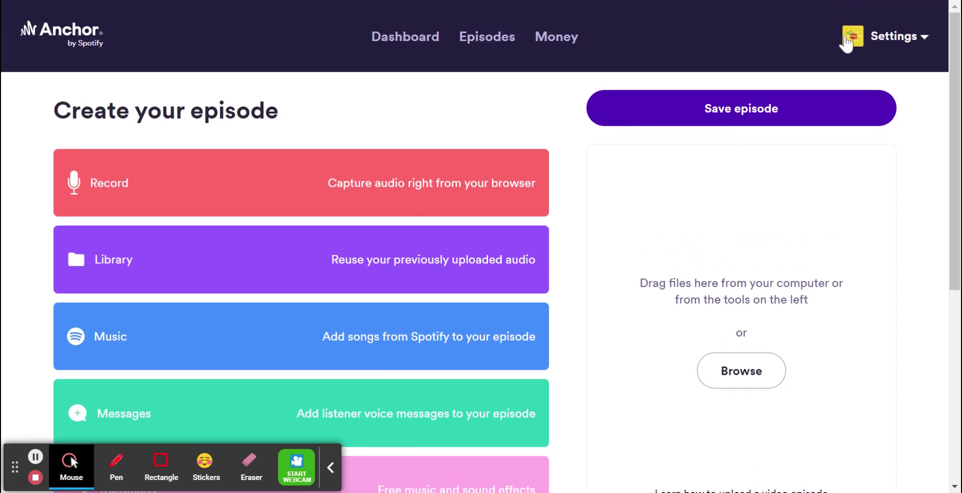
Review the Episodes list, from the drafted Hartsfield Jackson Airport episode down to the published ones
{"action": "left_click", "coordinate": [492, 43]}
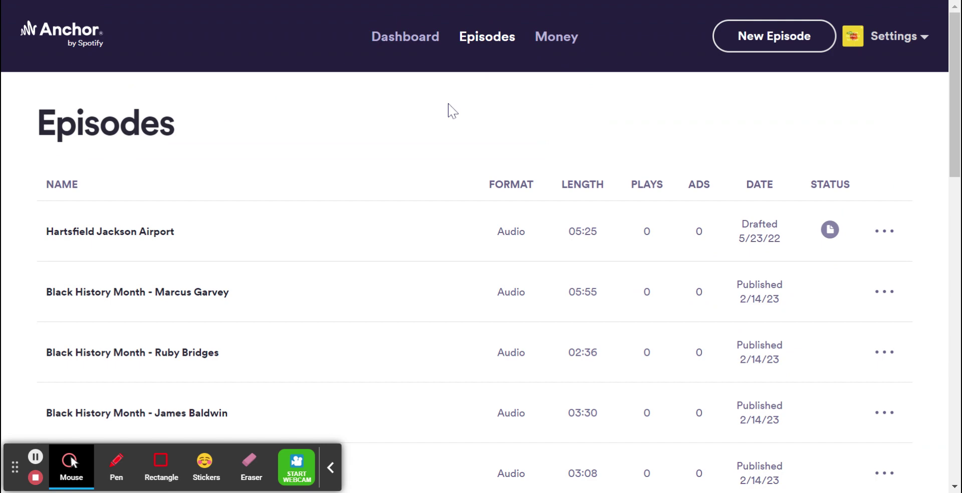
{"action": "scroll", "coordinate": [401, 115], "scroll_direction": "down", "scroll_amount": 3}
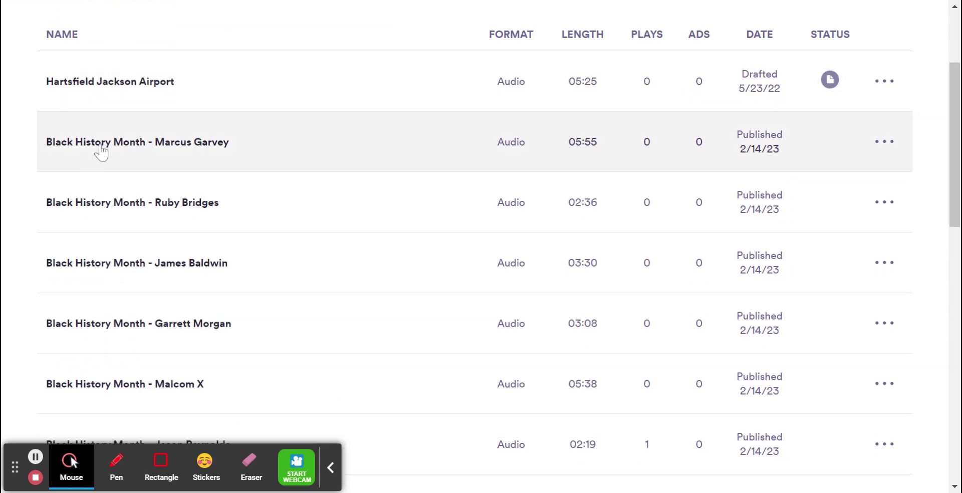
{"action": "scroll", "coordinate": [266, 148], "scroll_direction": "down", "scroll_amount": 10}
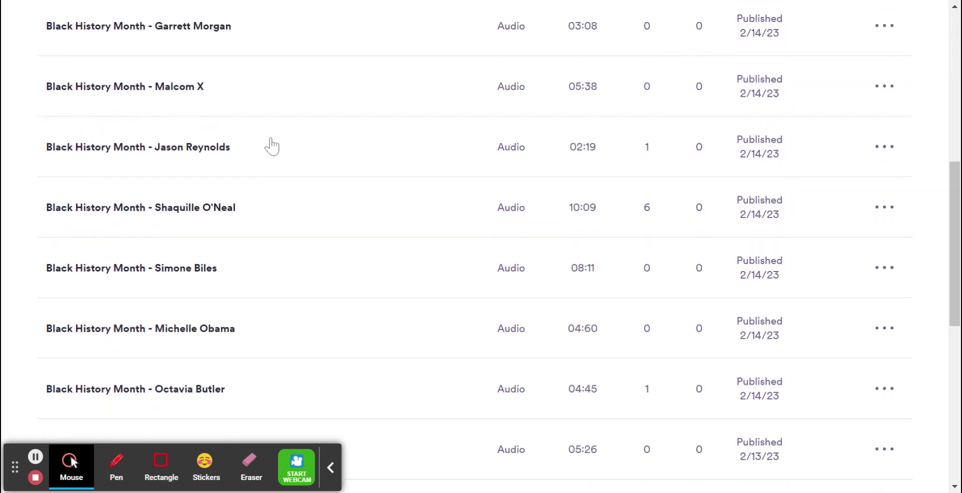
{"action": "scroll", "coordinate": [272, 146], "scroll_direction": "down", "scroll_amount": 5}
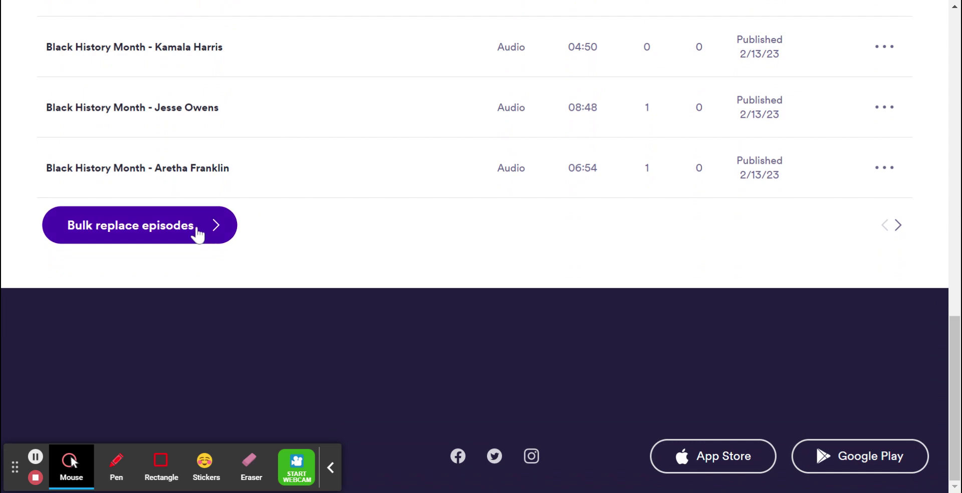
{"action": "scroll", "coordinate": [275, 229], "scroll_direction": "up", "scroll_amount": 15}
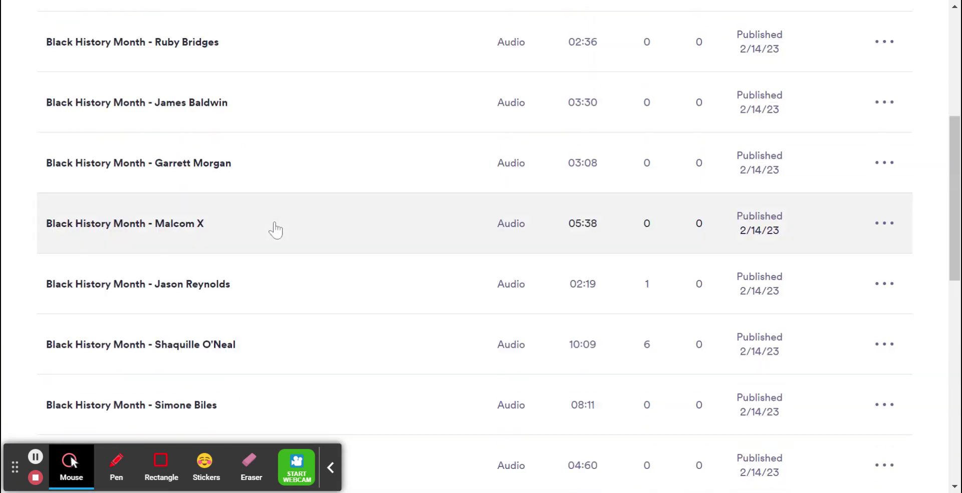
{"action": "scroll", "coordinate": [225, 185], "scroll_direction": "up", "scroll_amount": 1}
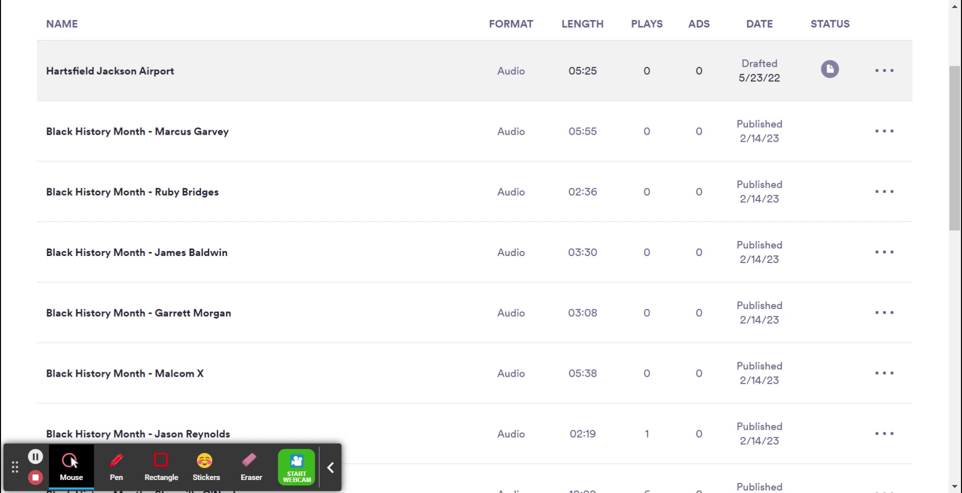
{"action": "scroll", "coordinate": [515, 276], "scroll_direction": "up", "scroll_amount": 3}
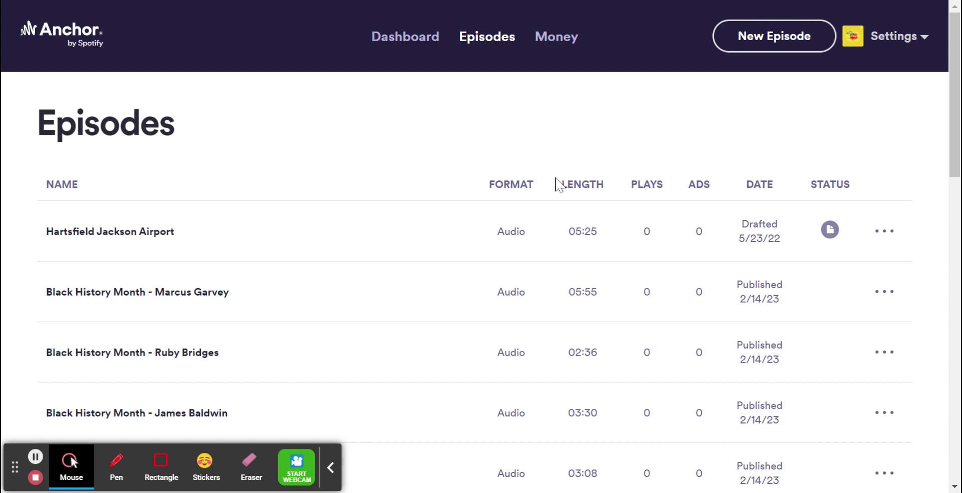
{"action": "left_click", "coordinate": [412, 40]}
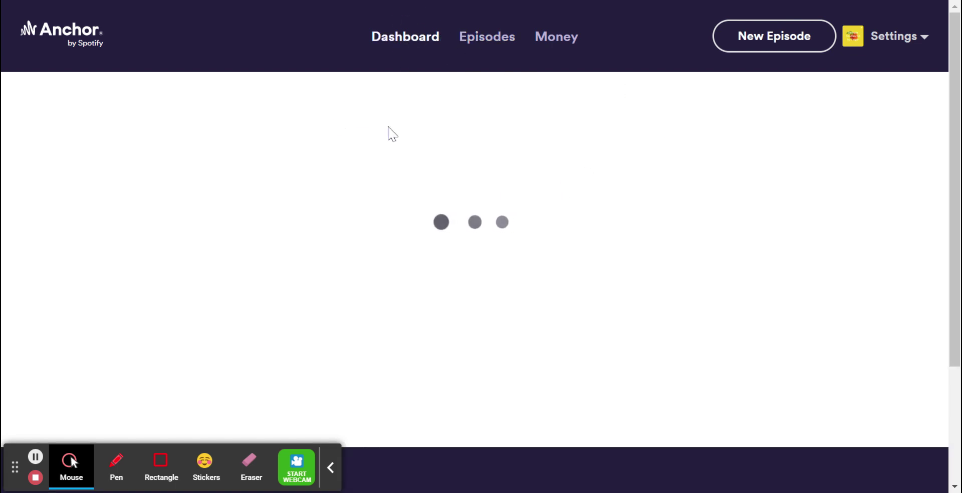
{"action": "scroll", "coordinate": [506, 174], "scroll_direction": "down", "scroll_amount": 1}
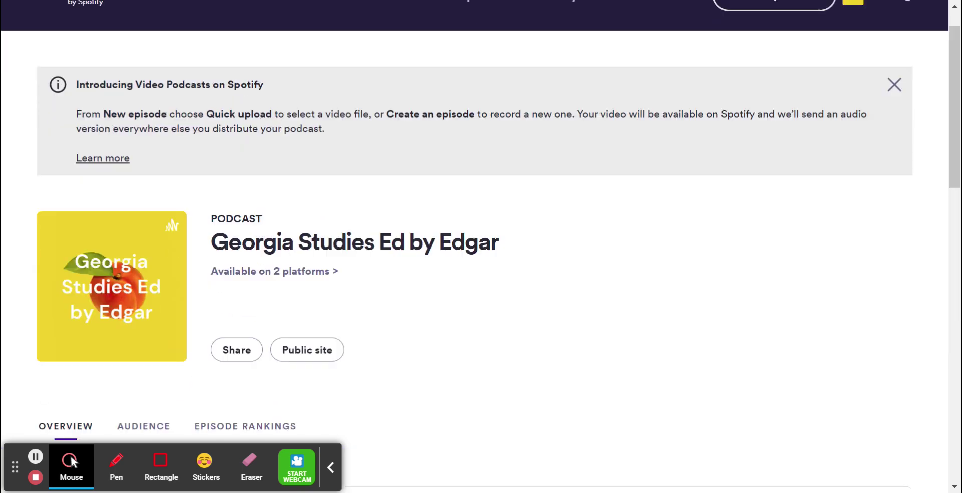
{"action": "scroll", "coordinate": [498, 190], "scroll_direction": "down", "scroll_amount": 8}
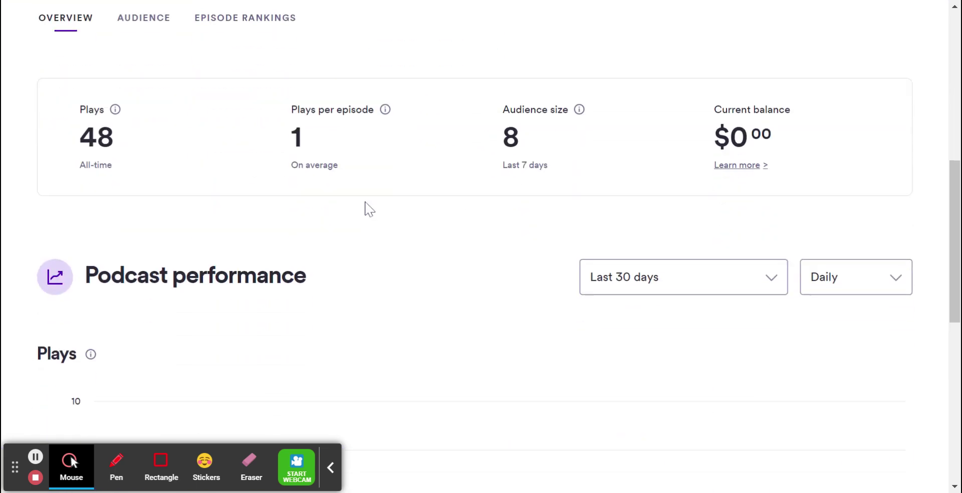
{"action": "scroll", "coordinate": [369, 208], "scroll_direction": "down", "scroll_amount": 2}
{"action": "scroll", "coordinate": [243, 183], "scroll_direction": "up", "scroll_amount": 2}
{"action": "scroll", "coordinate": [329, 158], "scroll_direction": "down", "scroll_amount": 6}
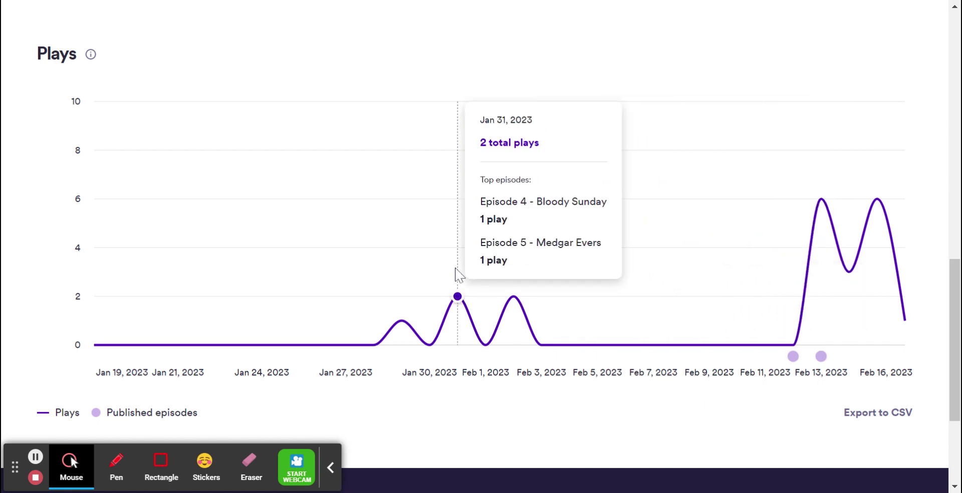
{"action": "scroll", "coordinate": [450, 273], "scroll_direction": "down", "scroll_amount": 3}
{"action": "scroll", "coordinate": [458, 275], "scroll_direction": "up", "scroll_amount": 10}
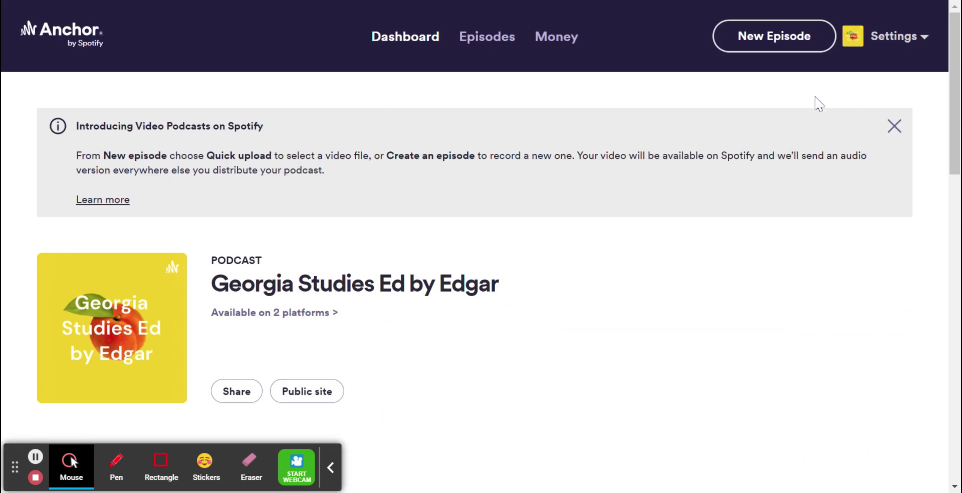
Create a new episode and upload the Black History Month Project video as an audio-only episode
{"action": "left_click", "coordinate": [778, 48]}
{"action": "left_click", "coordinate": [779, 75]}
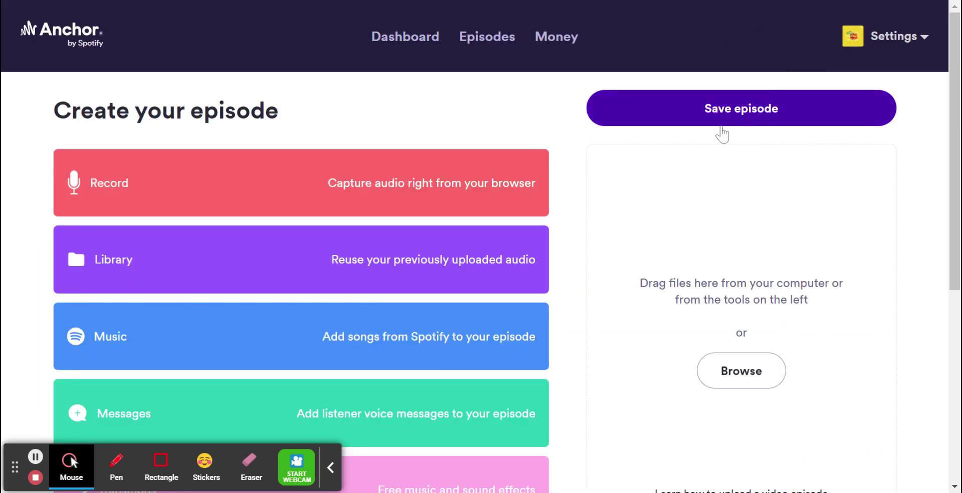
{"action": "scroll", "coordinate": [742, 273], "scroll_direction": "down", "scroll_amount": 1}
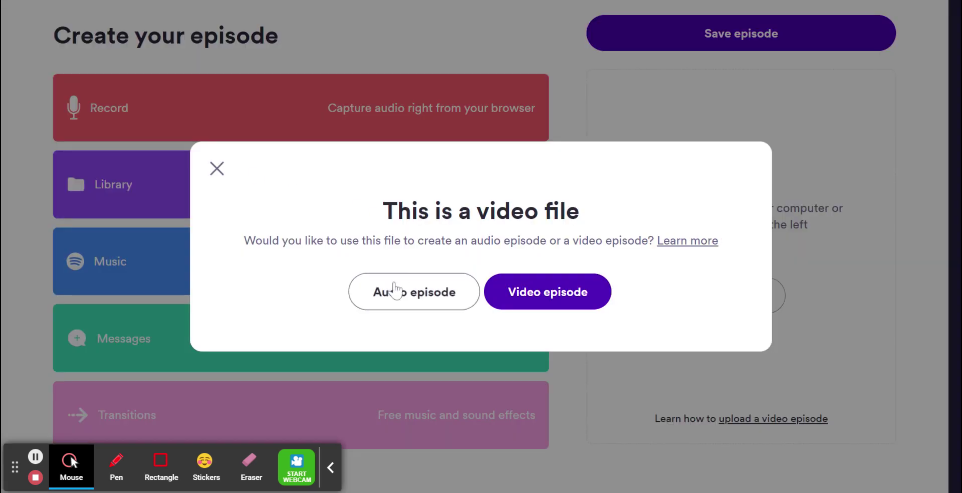
{"action": "left_click", "coordinate": [398, 288]}
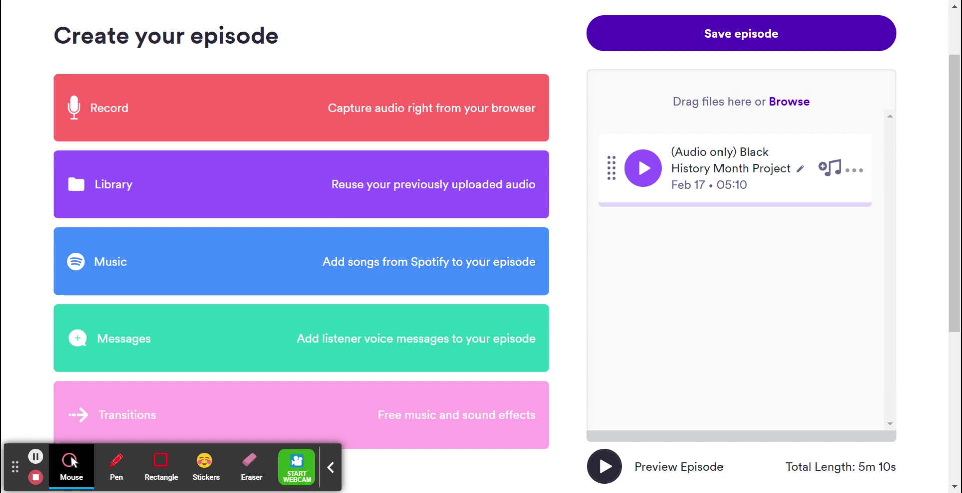
Open the uploaded track in the Edit audio editor
{"action": "left_click", "coordinate": [855, 173]}
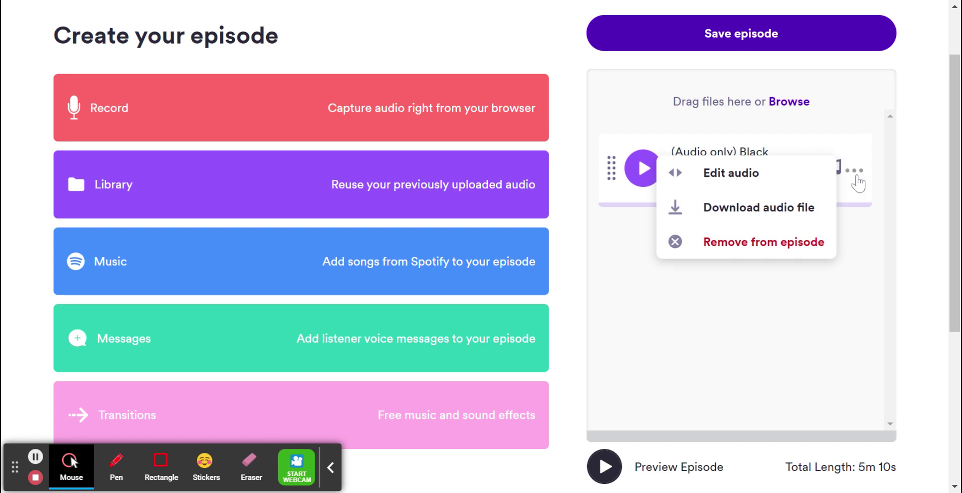
{"action": "left_click", "coordinate": [739, 188]}
{"action": "scroll", "coordinate": [464, 206], "scroll_direction": "down", "scroll_amount": 1}
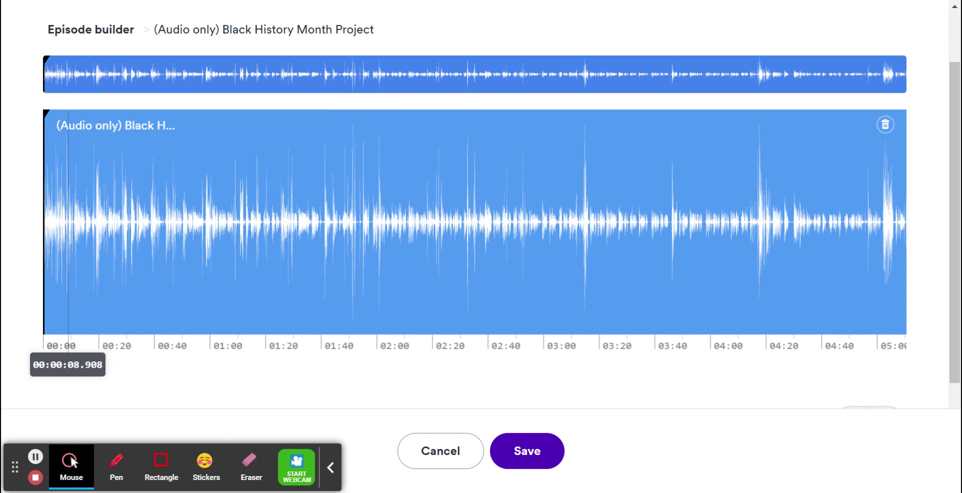
{"action": "scroll", "coordinate": [78, 225], "scroll_direction": "down", "scroll_amount": 2}
Split the recording at 0:05 and 0:31 and trash the intro section between them
{"action": "left_click", "coordinate": [61, 359]}
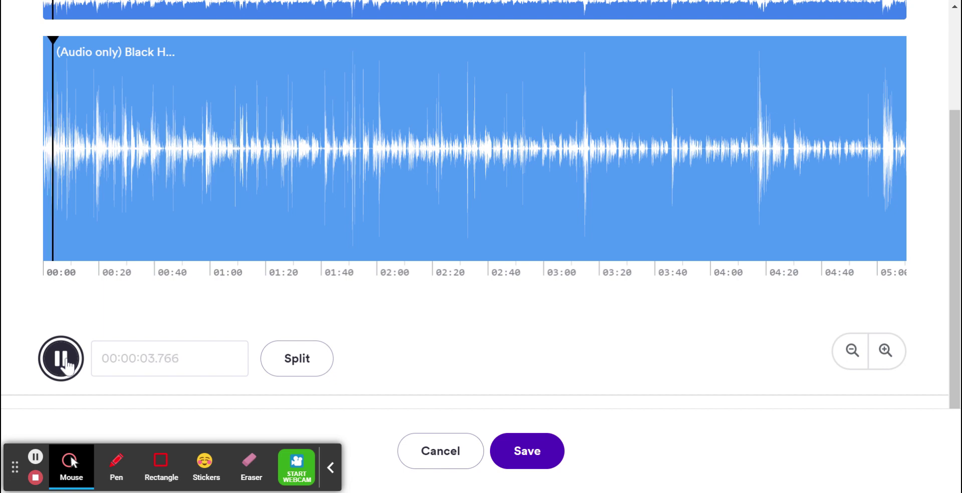
{"action": "left_click", "coordinate": [65, 366]}
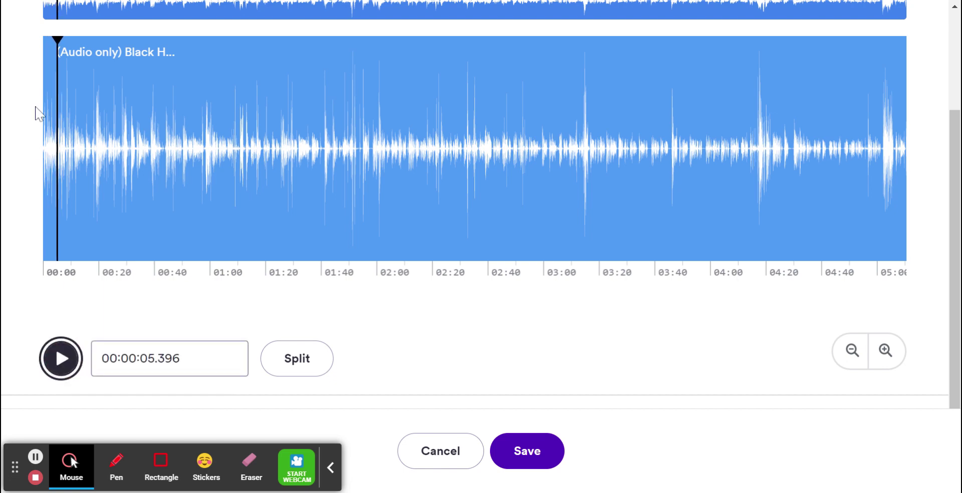
{"action": "left_click", "coordinate": [300, 361]}
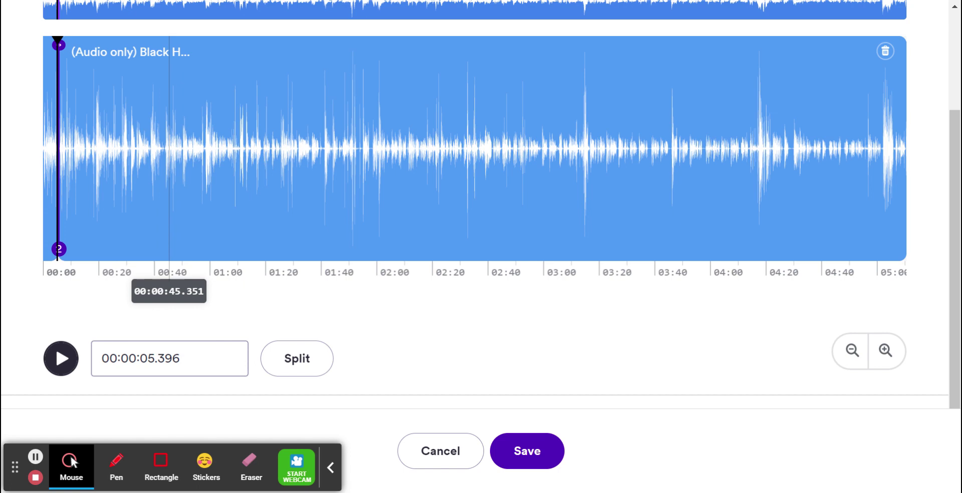
{"action": "left_click", "coordinate": [130, 150]}
{"action": "left_click", "coordinate": [321, 369]}
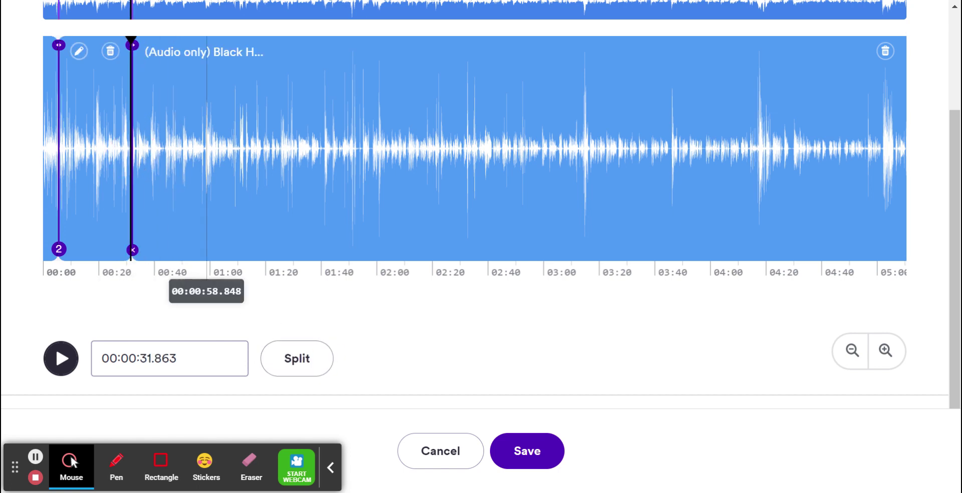
{"action": "left_click", "coordinate": [110, 51]}
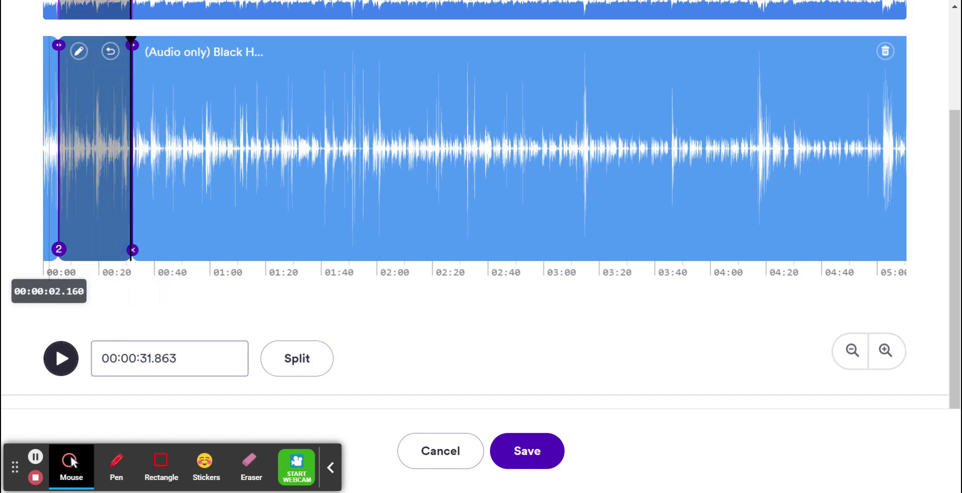
{"action": "scroll", "coordinate": [473, 206], "scroll_direction": "down", "scroll_amount": 2}
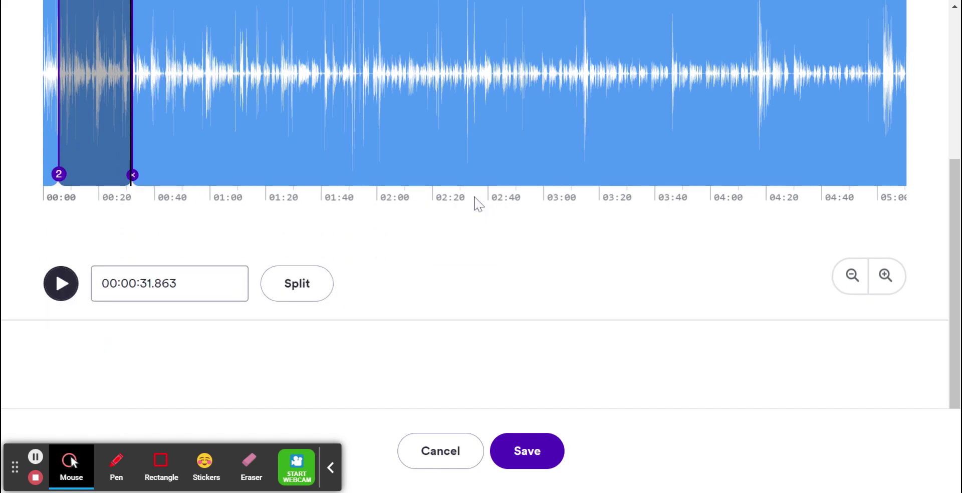
{"action": "scroll", "coordinate": [478, 207], "scroll_direction": "up", "scroll_amount": 5}
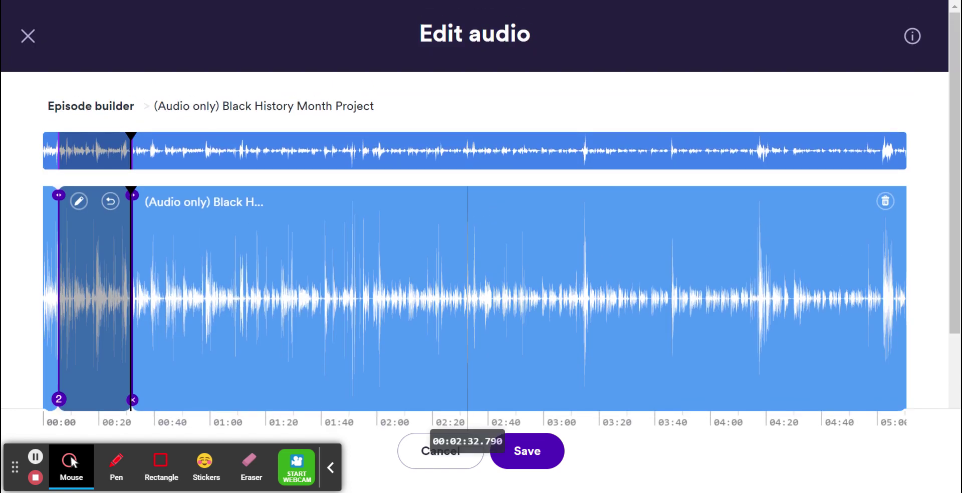